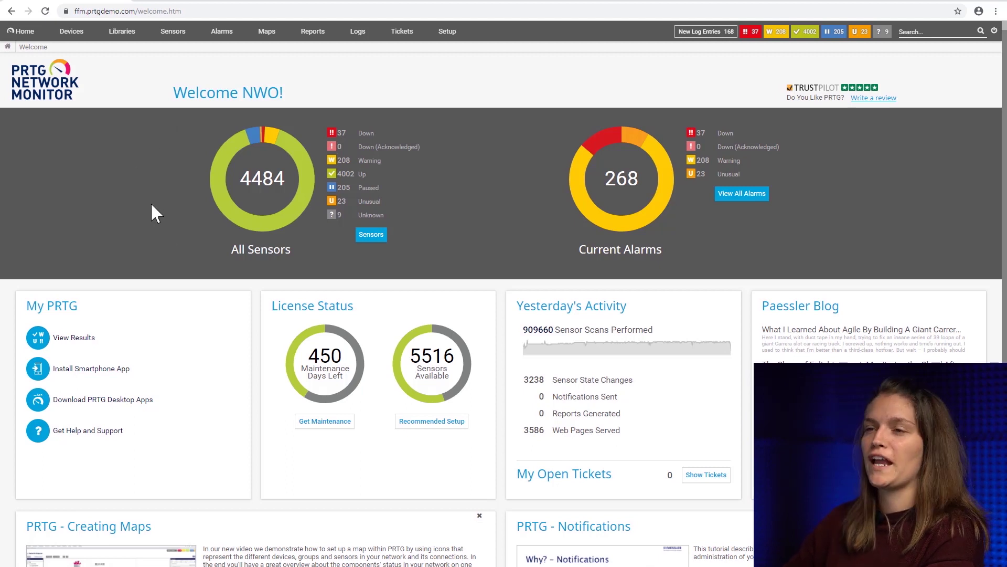
Open the DC02.prtgdemo.lan device page under the Demo Domain group in Devices
{"action": "left_click", "coordinate": [69, 31]}
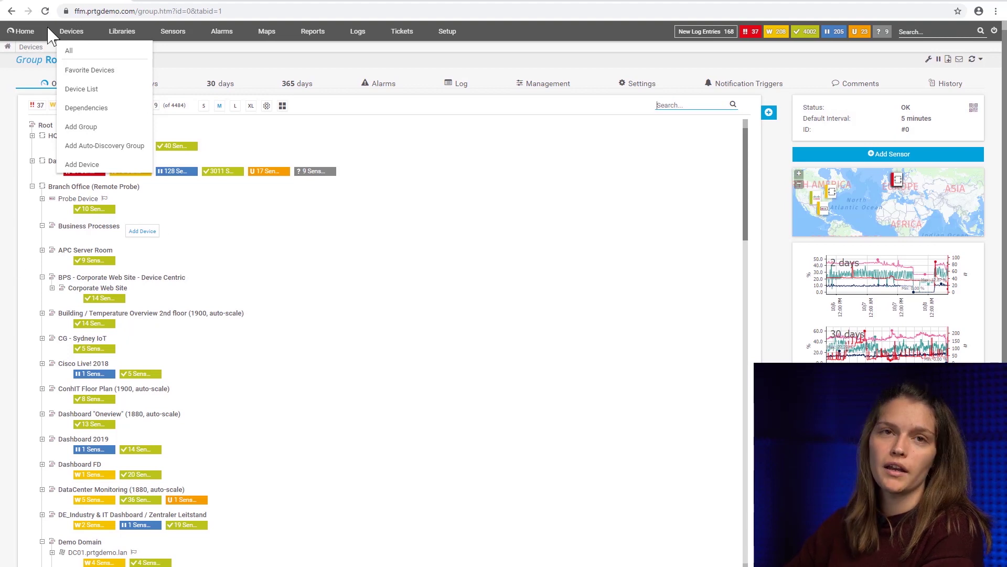
{"action": "scroll", "coordinate": [68, 462], "scroll_direction": "down", "scroll_amount": 2}
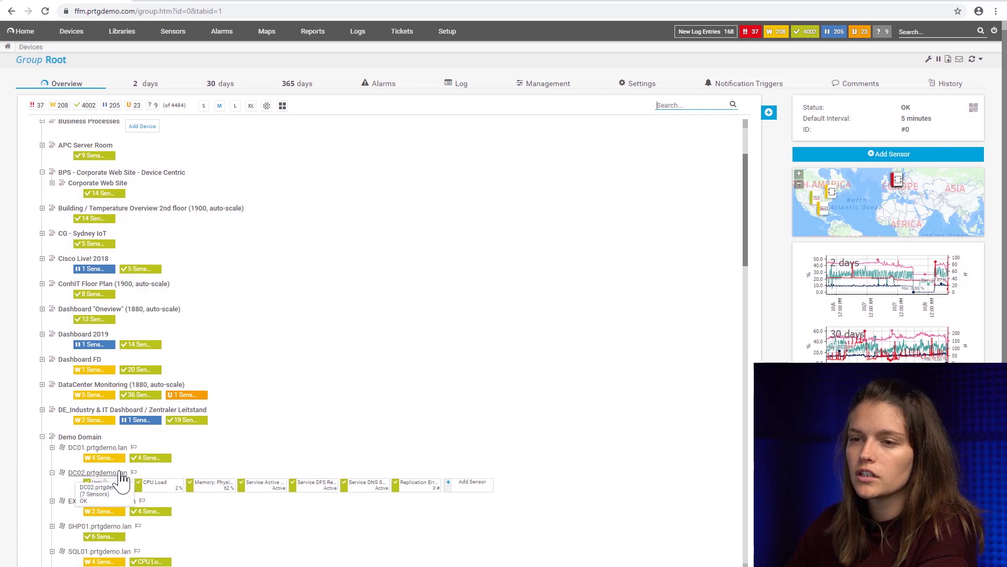
{"action": "left_click", "coordinate": [120, 474]}
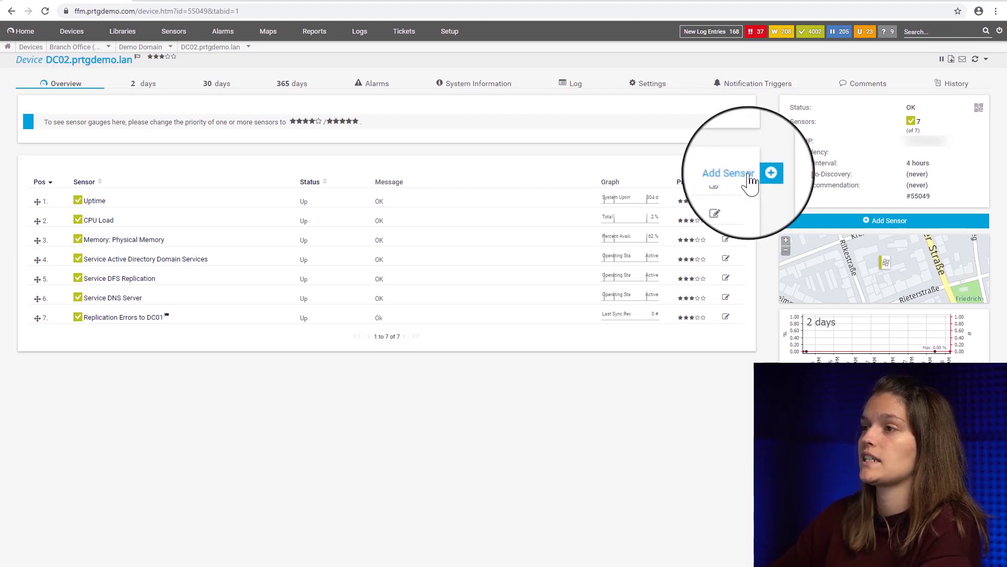
Start adding a sensor to DC02 and search the sensor types for 'replicat'
{"action": "left_click", "coordinate": [751, 181]}
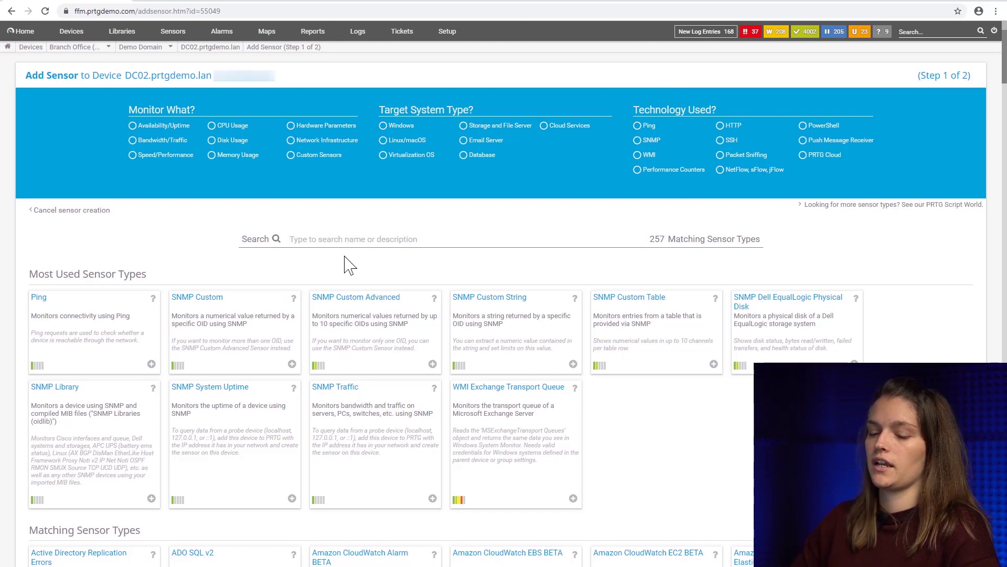
{"action": "type", "text": "ad replication"}
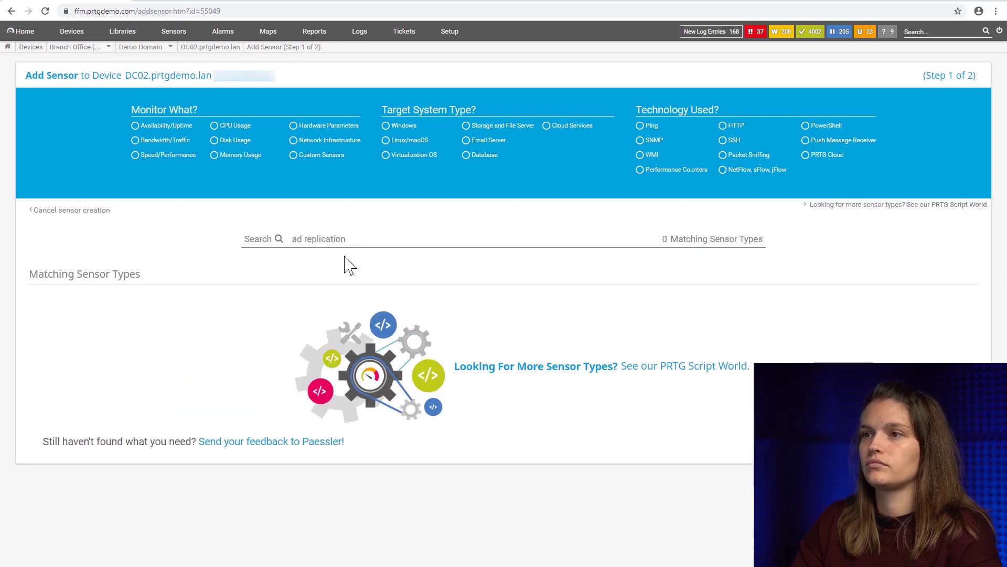
{"action": "key", "text": "BackSpace"}
{"action": "key", "text": "BackSpace"}
{"action": "key", "text": "BackSpace"}
{"action": "type", "text": "repli"}
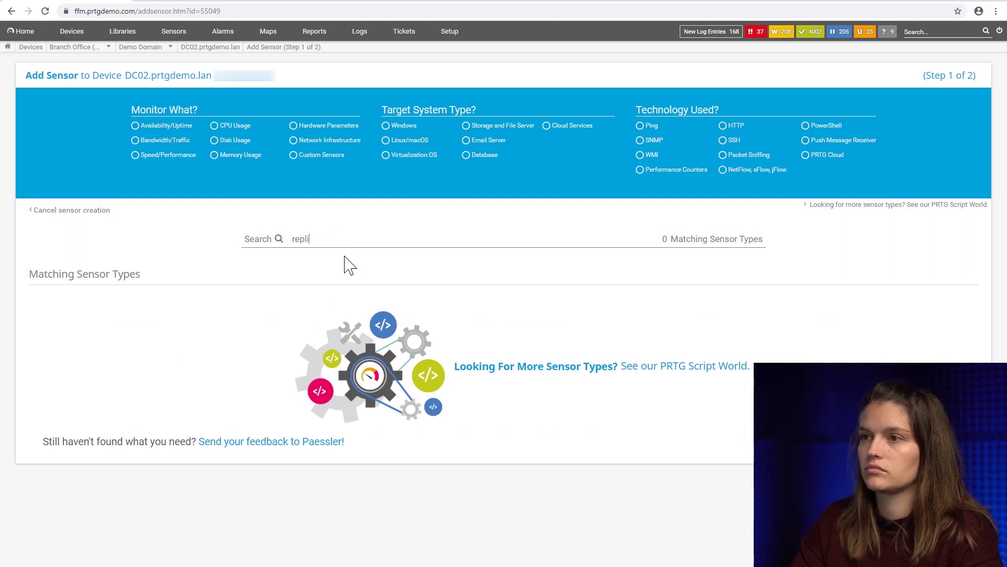
{"action": "type", "text": "cation"}
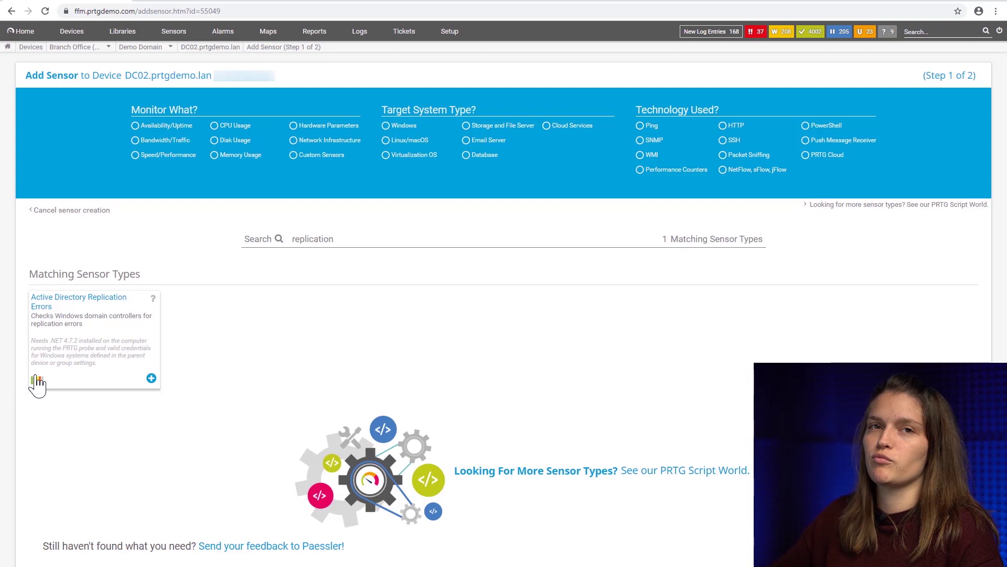
Choose the Active Directory Replication Errors sensor type with DC01 as replication neighbor
{"action": "left_click", "coordinate": [151, 378]}
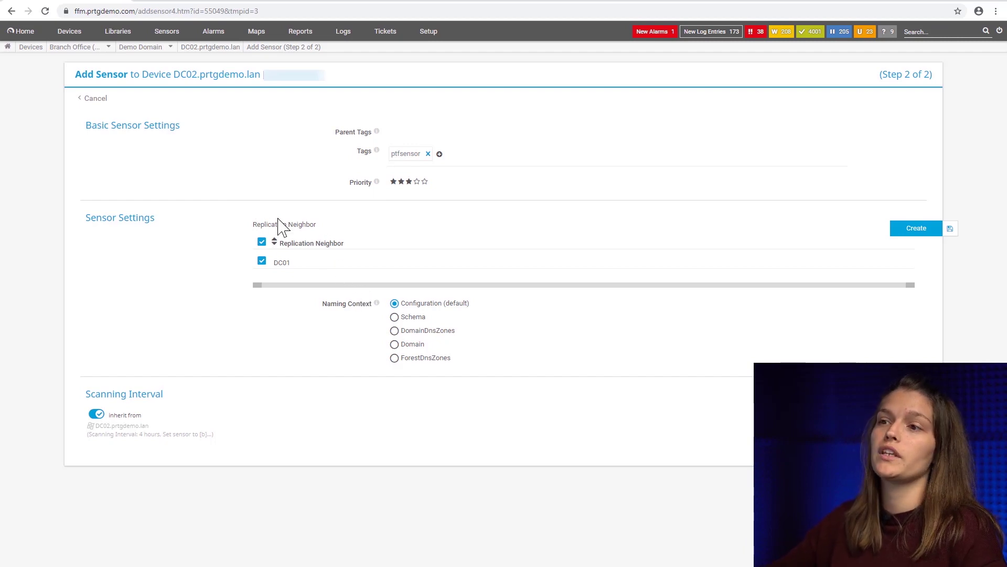
{"action": "left_click", "coordinate": [262, 242]}
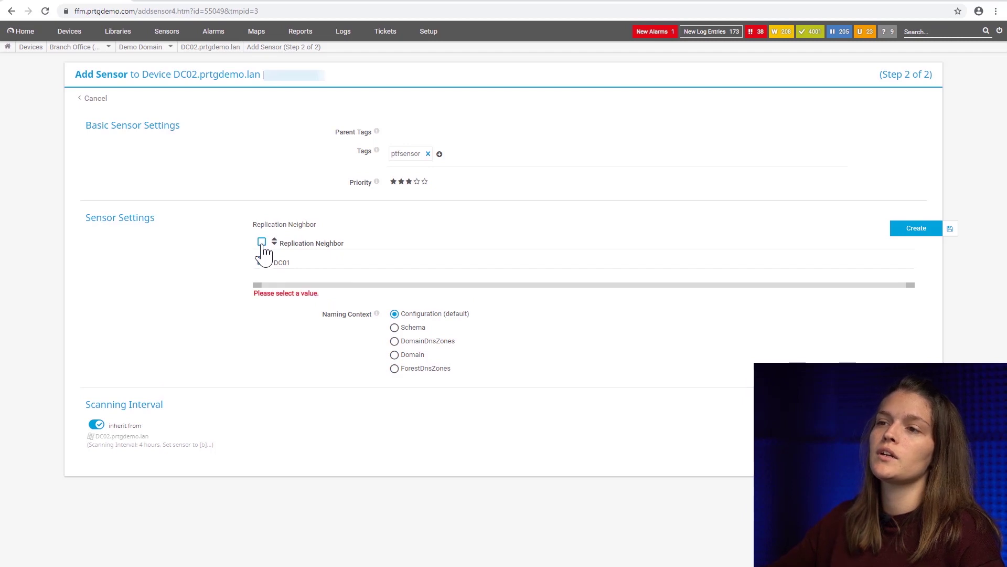
{"action": "left_click", "coordinate": [262, 260]}
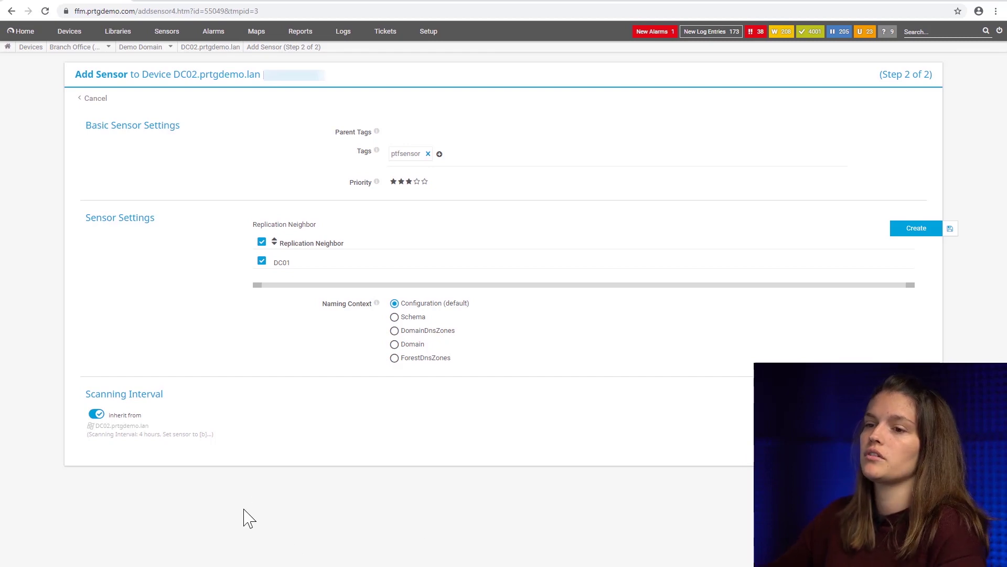
{"action": "mouse_move", "coordinate": [96, 424]}
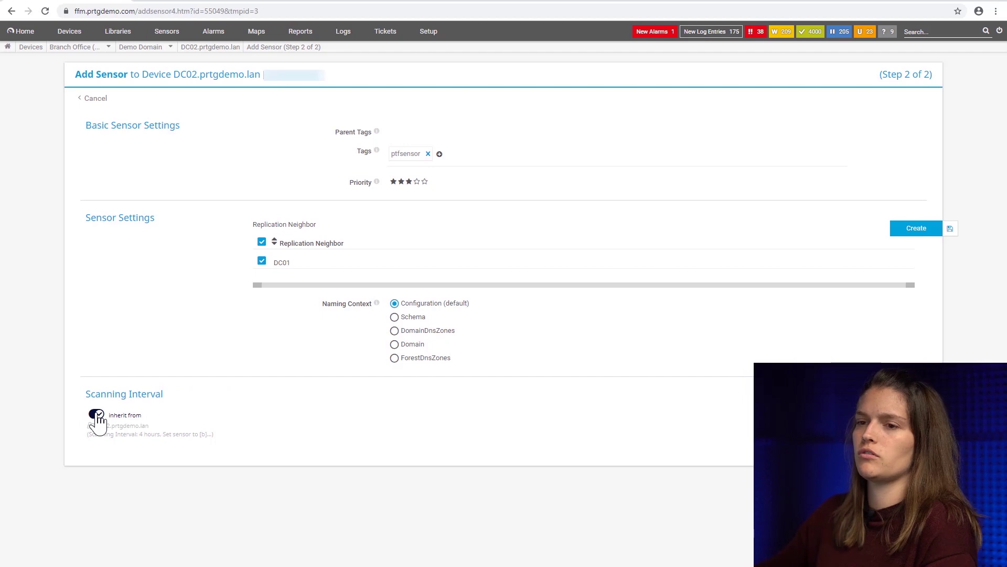
Review the scanning interval choices, then keep the interval inherited from DC02
{"action": "left_click", "coordinate": [96, 415]}
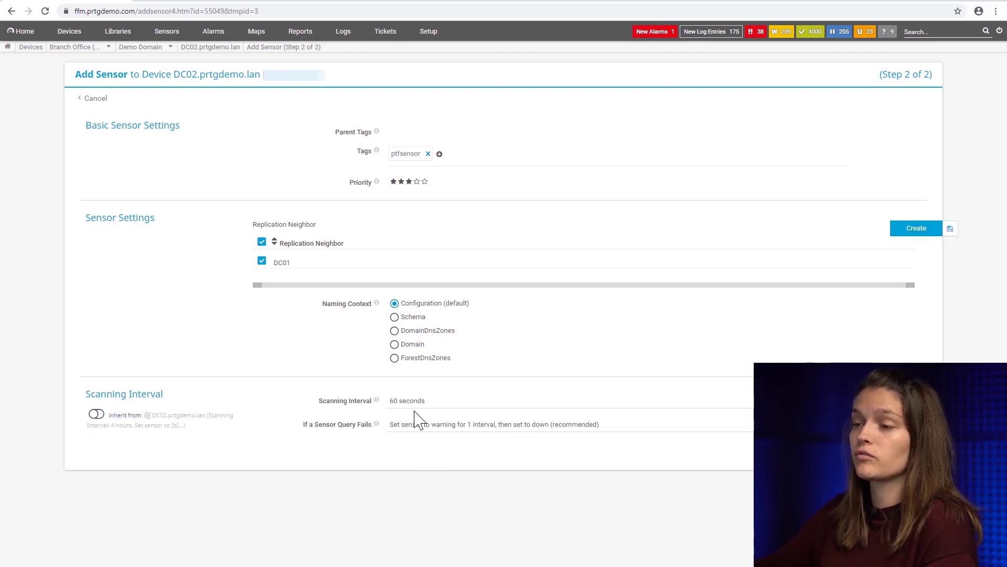
{"action": "left_click", "coordinate": [399, 404]}
{"action": "key", "text": "Down"}
{"action": "key", "text": "Down"}
{"action": "key", "text": "Down"}
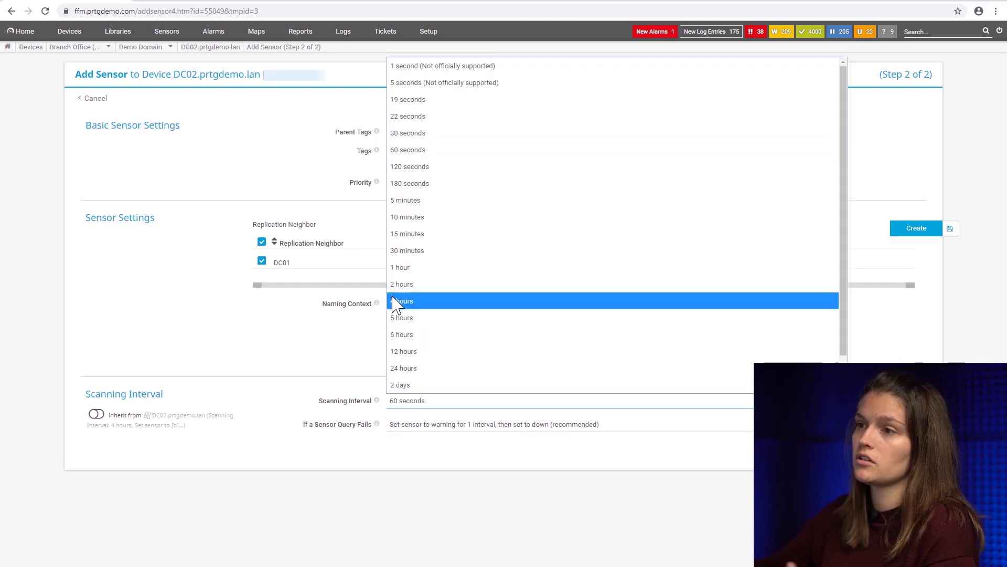
{"action": "key", "text": "Down"}
{"action": "key", "text": "Down"}
{"action": "key", "text": "Down"}
{"action": "key", "text": "Escape"}
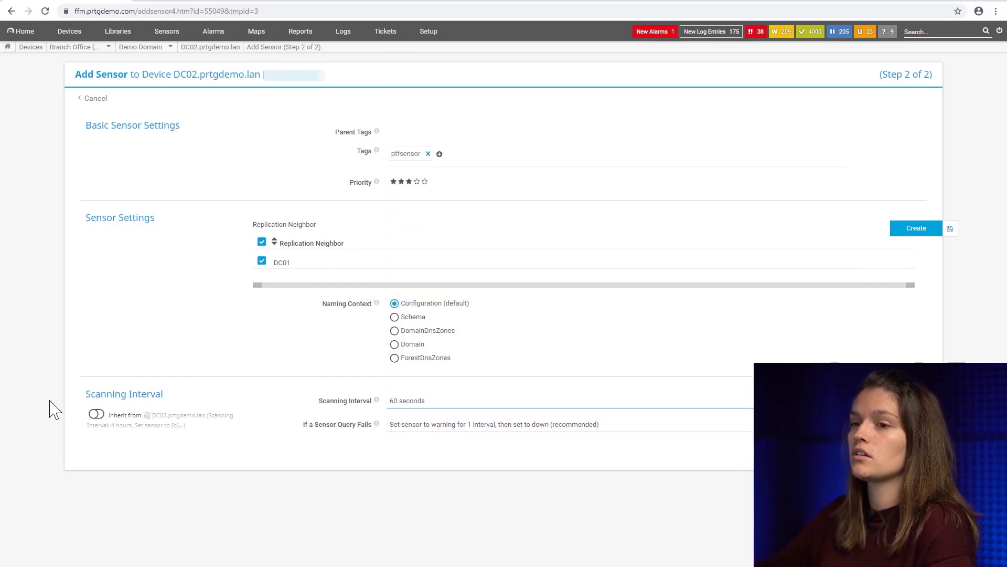
{"action": "left_click", "coordinate": [97, 415]}
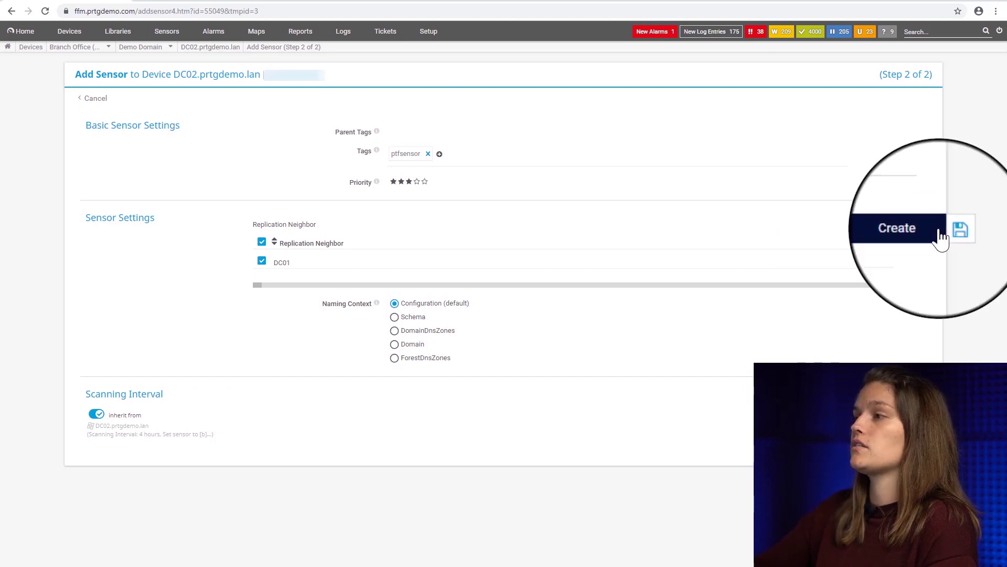
Create the Active Directory Replication Errors to DC01 sensor on DC02
{"action": "left_click", "coordinate": [931, 229]}
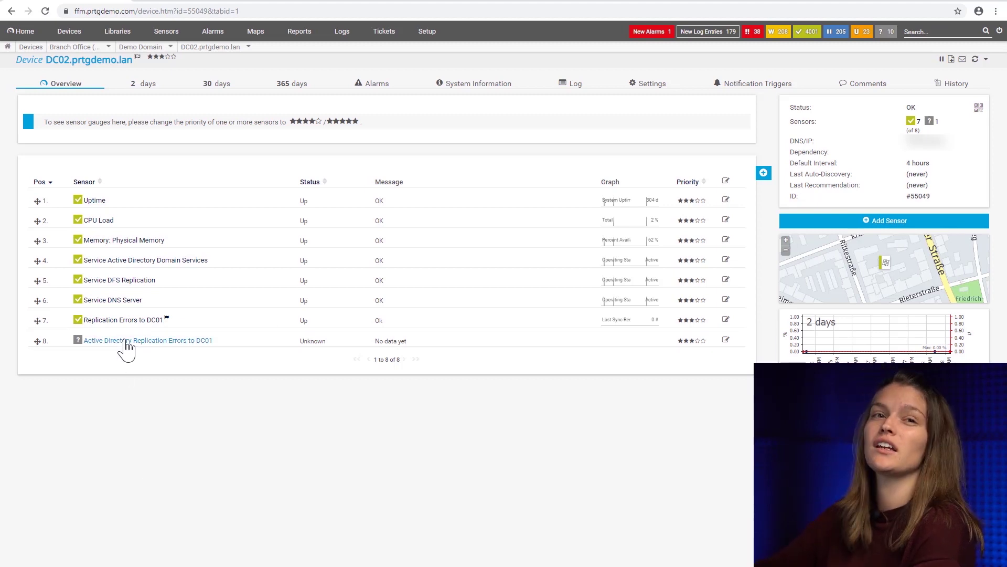
Open the new replication sensor and run Scan Now to get its first data
{"action": "left_click", "coordinate": [96, 342]}
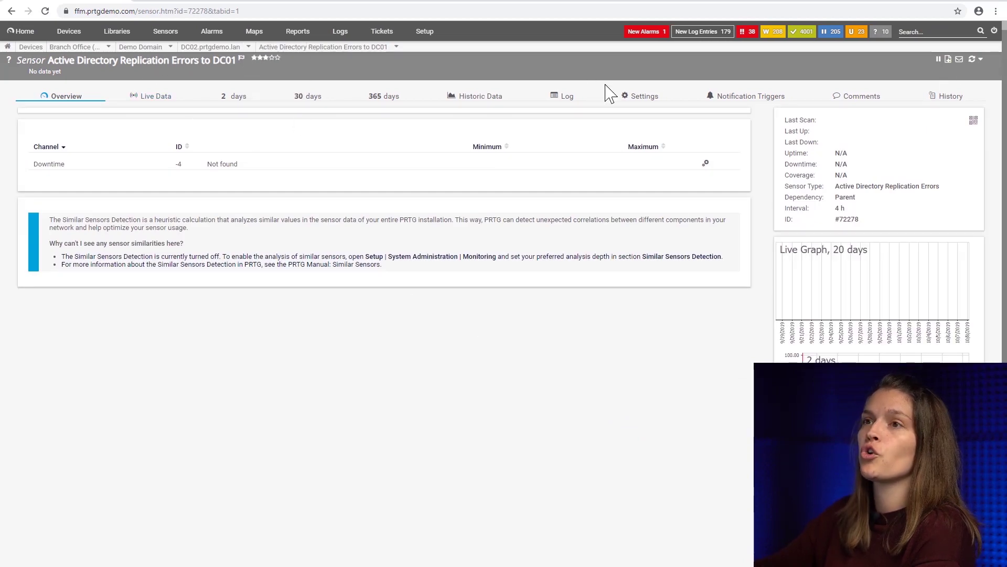
{"action": "left_click", "coordinate": [972, 60]}
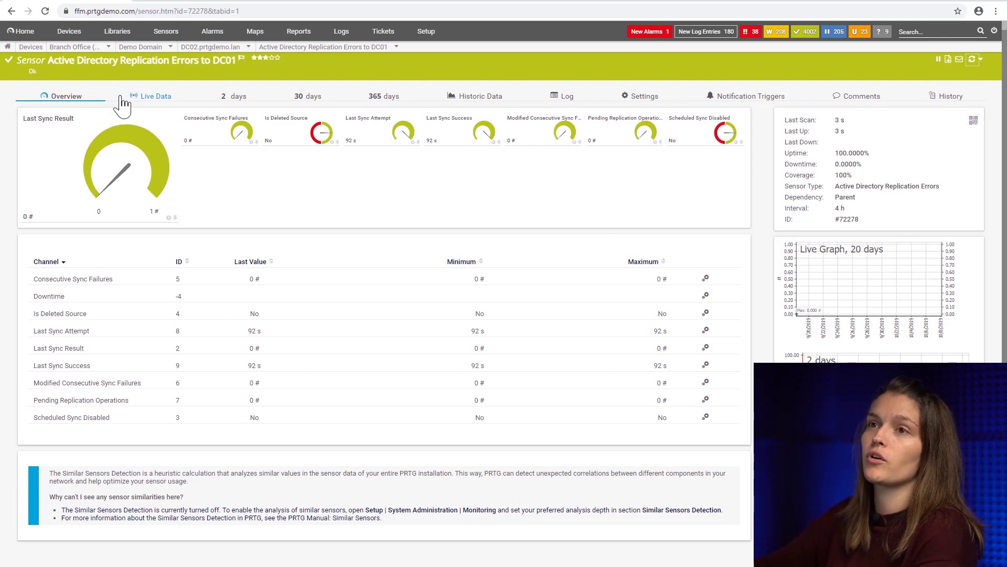
Review the sensor's Live Data, then switch to its 30 days history
{"action": "left_click", "coordinate": [123, 101]}
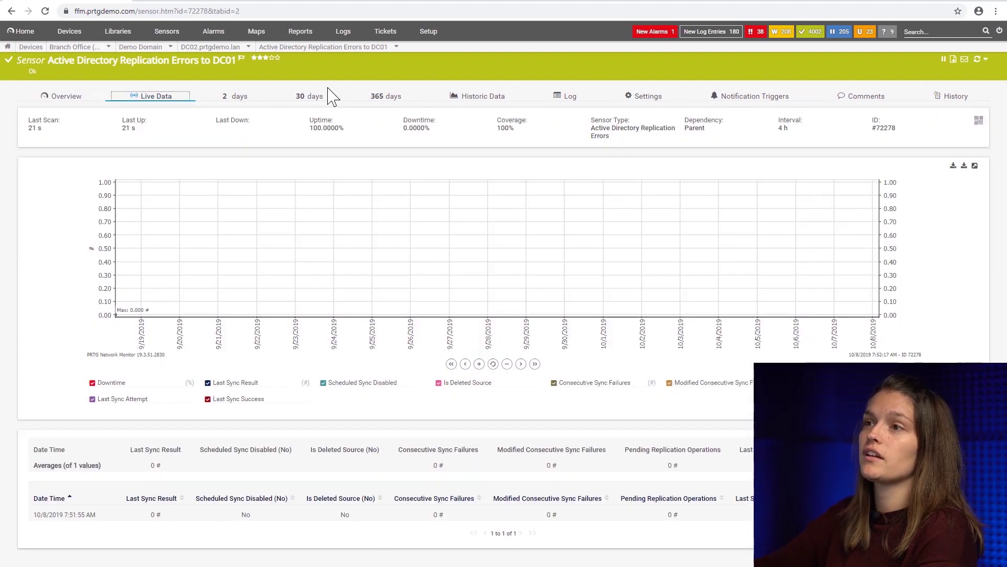
{"action": "left_click", "coordinate": [291, 100]}
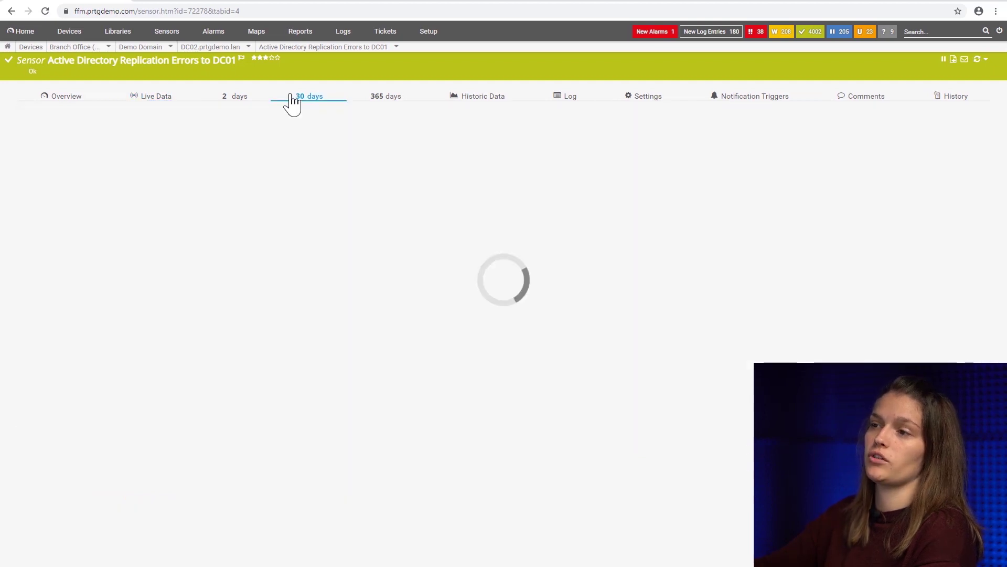